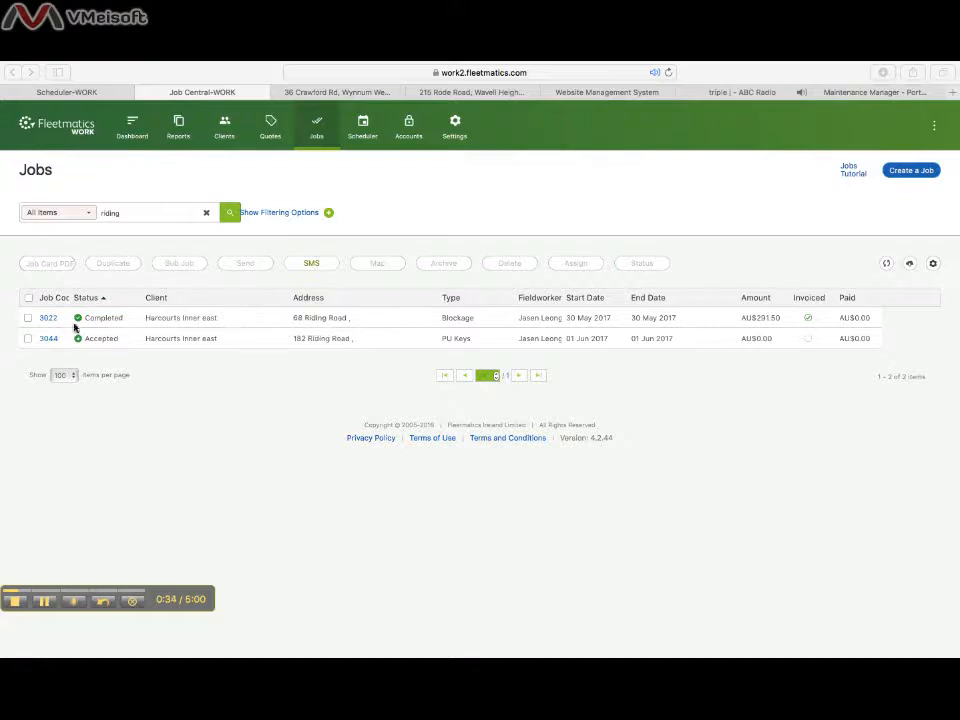
Open the completed Blockage job for Harcourts Inner east and review its completion notes and job timings
left_click(52, 319)
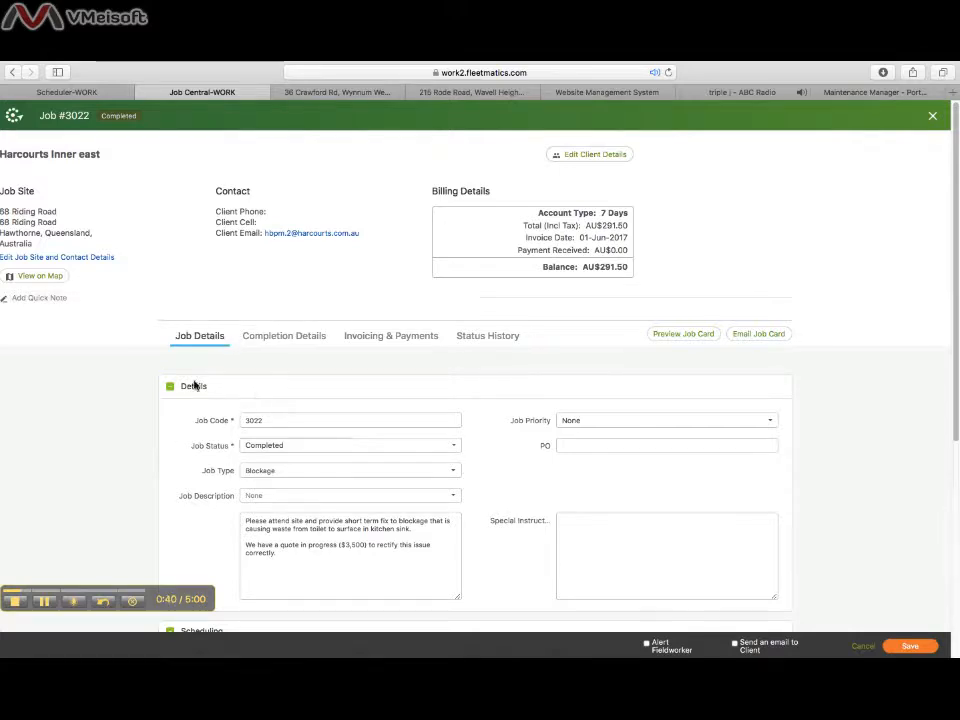
left_click(290, 337)
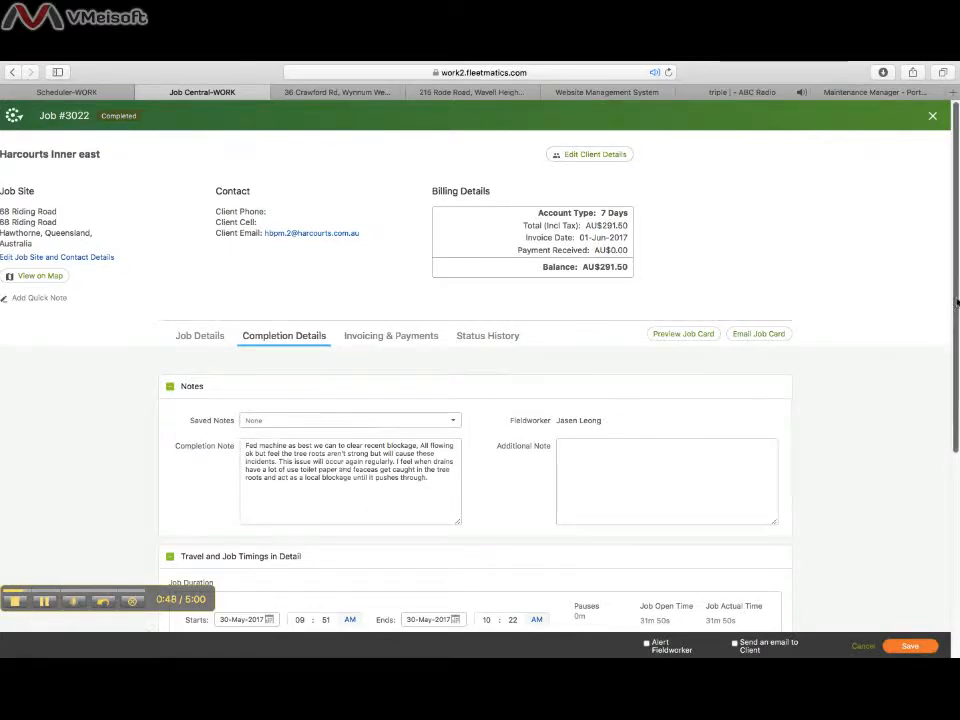
scroll(957, 300, "down", 2)
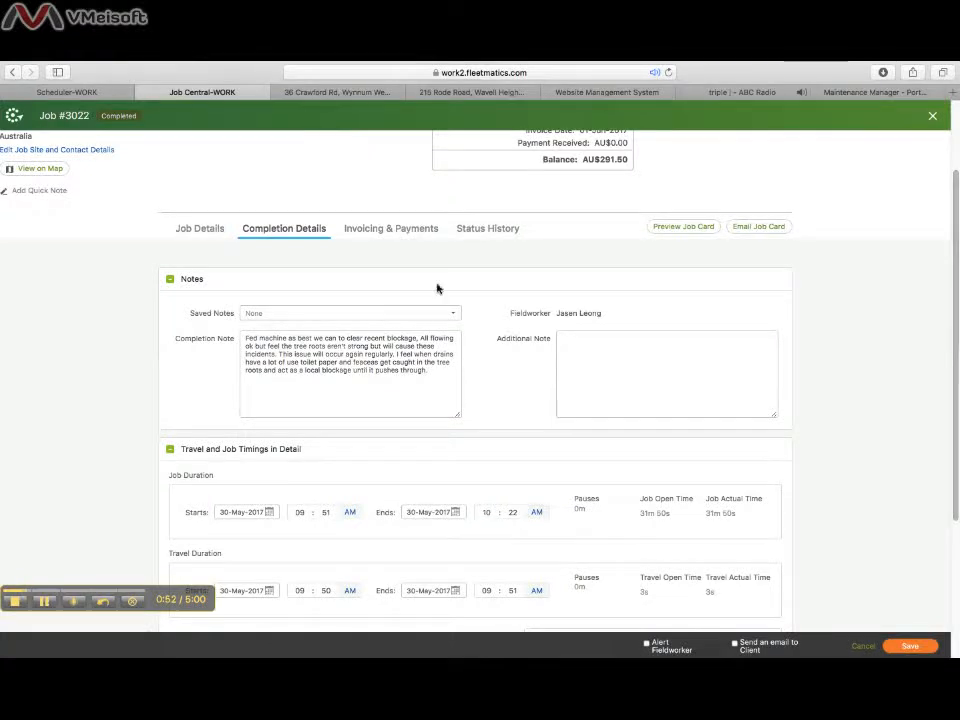
Review the job's invoicing details and check the Plumbing Services item's price details, saving the item as it is
left_click(428, 230)
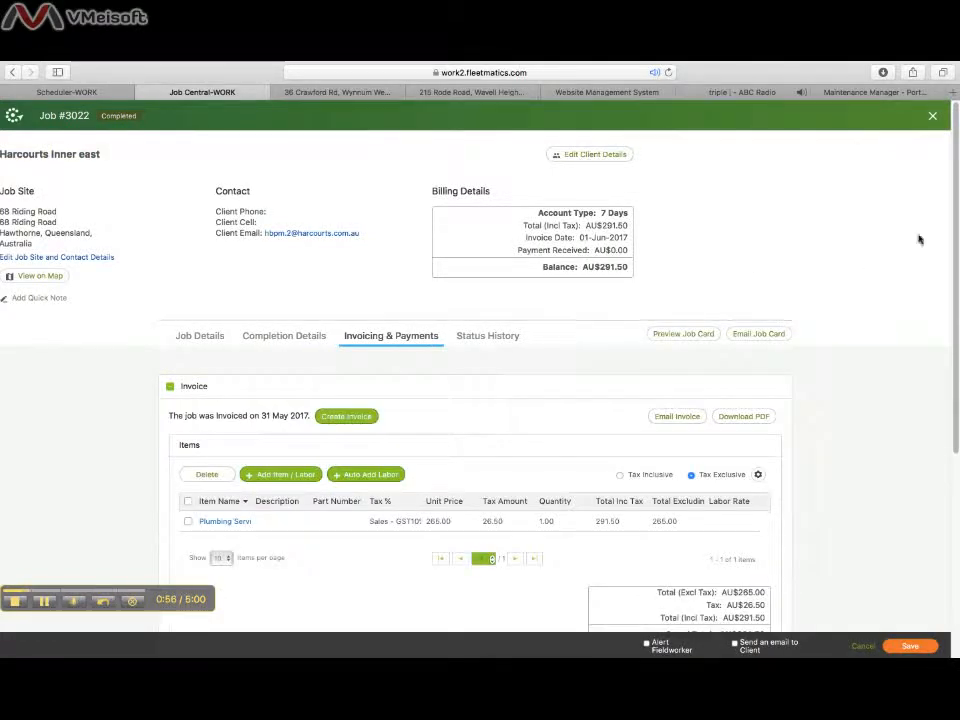
scroll(428, 235, "down", 2)
scroll(480, 400, "down", 1)
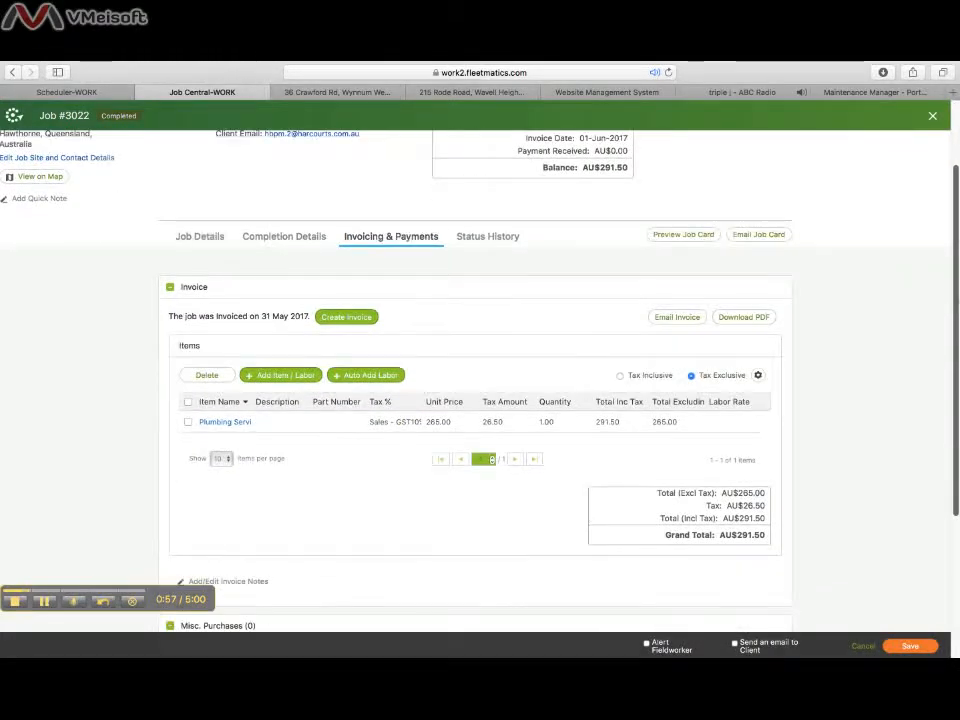
left_click(225, 421)
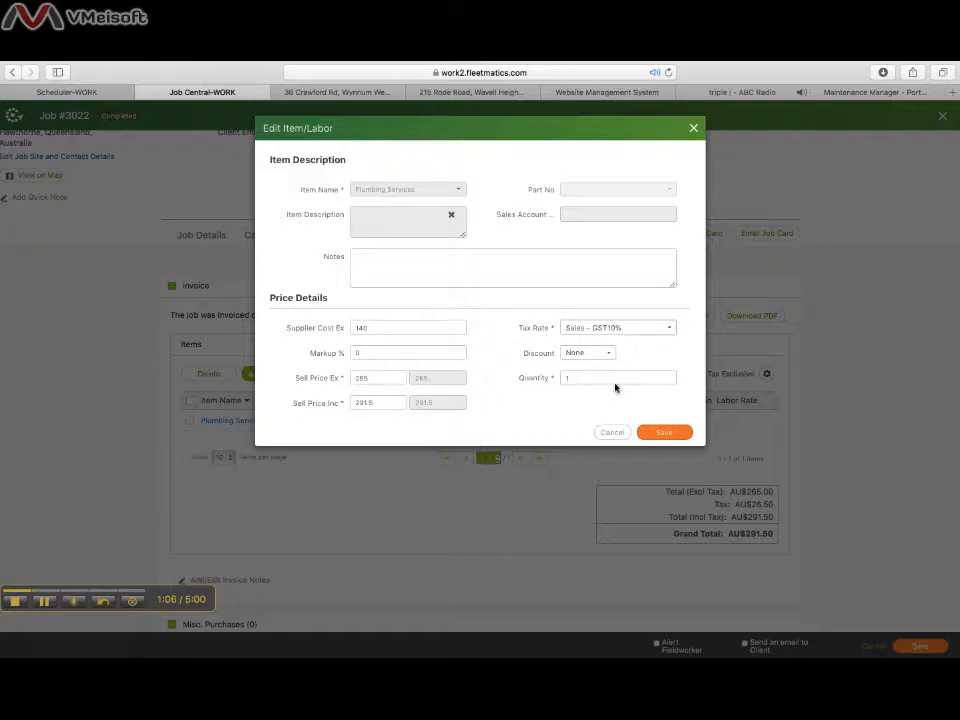
left_click(664, 433)
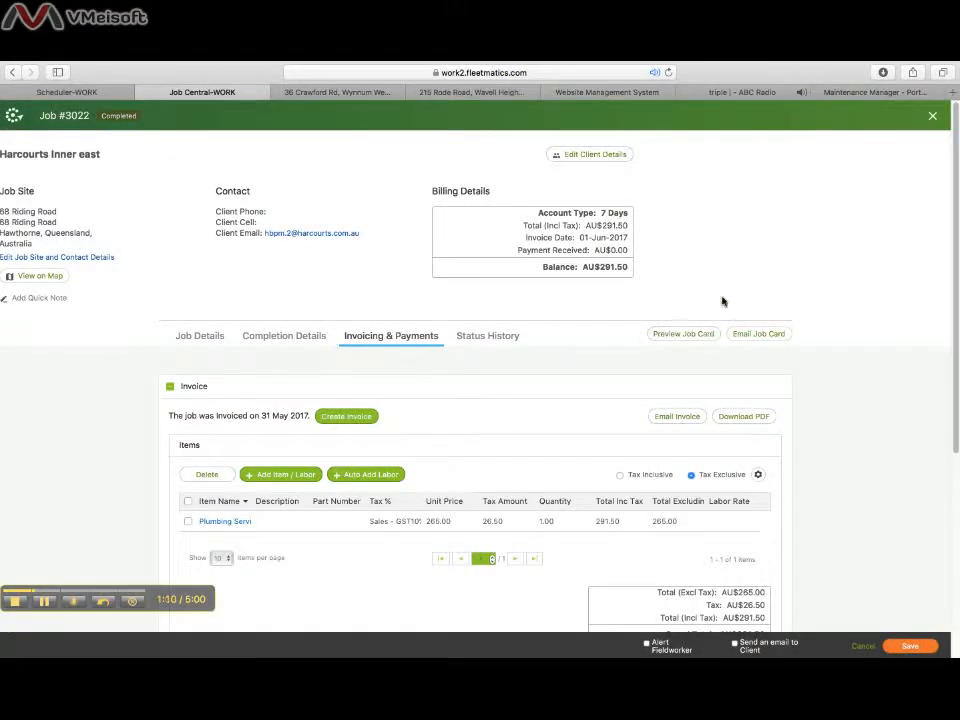
Switch to Maintenance Manager and open the Documents Received page to find the file bucket section
left_click(842, 92)
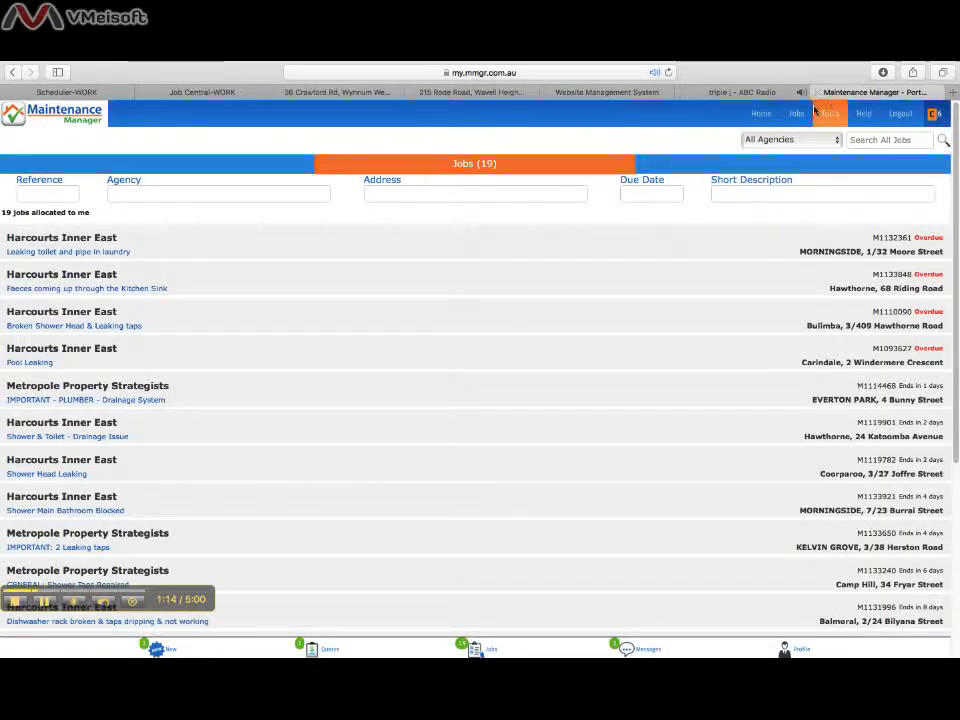
left_click(806, 112)
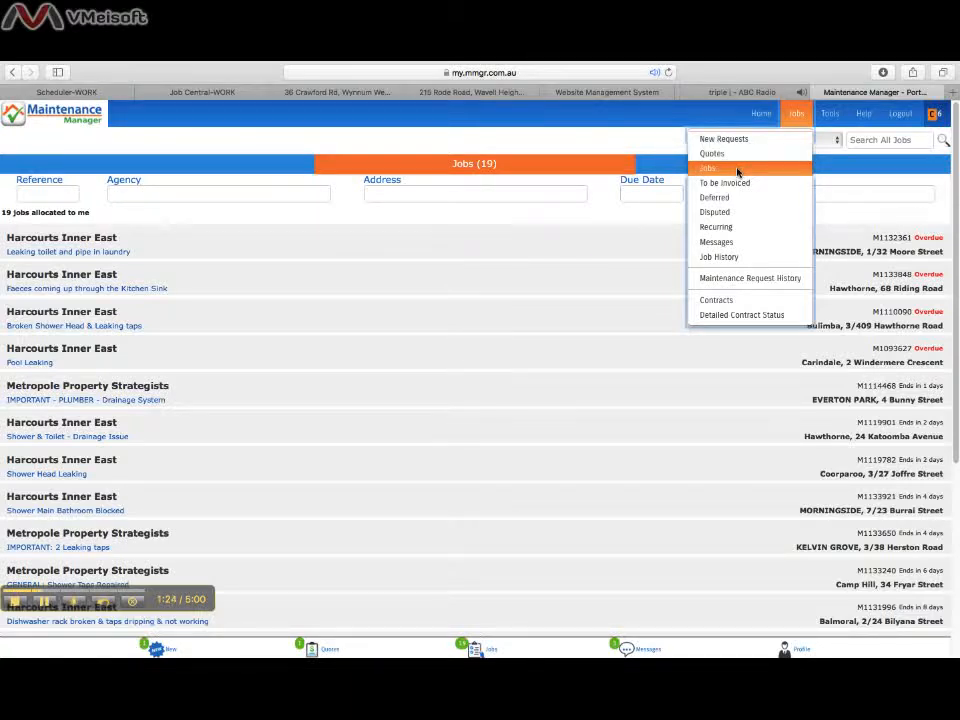
left_click(820, 114)
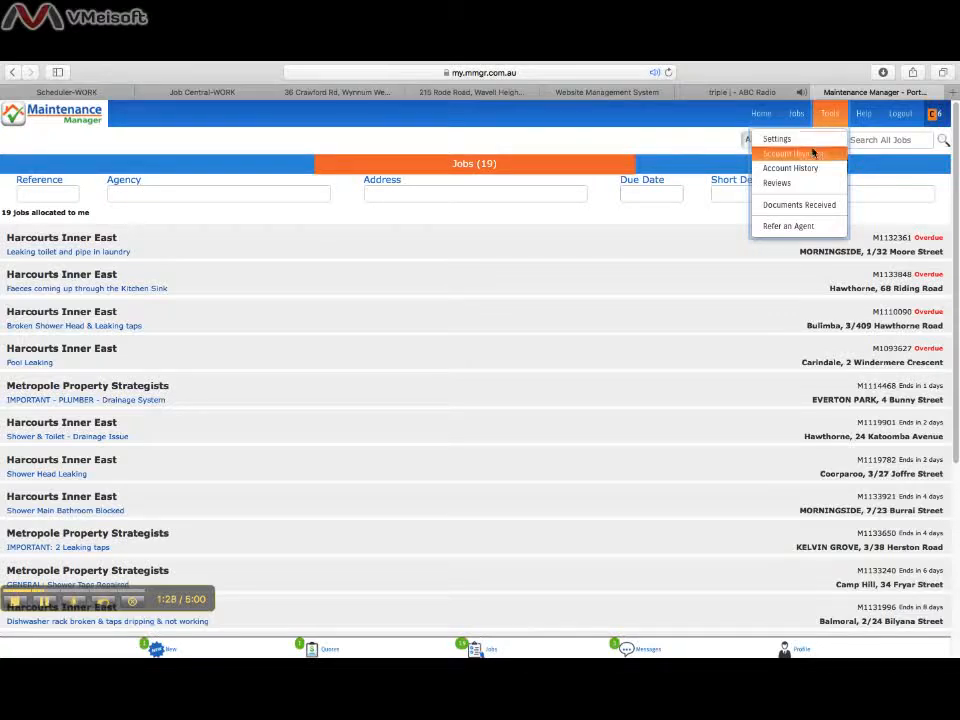
left_click(811, 206)
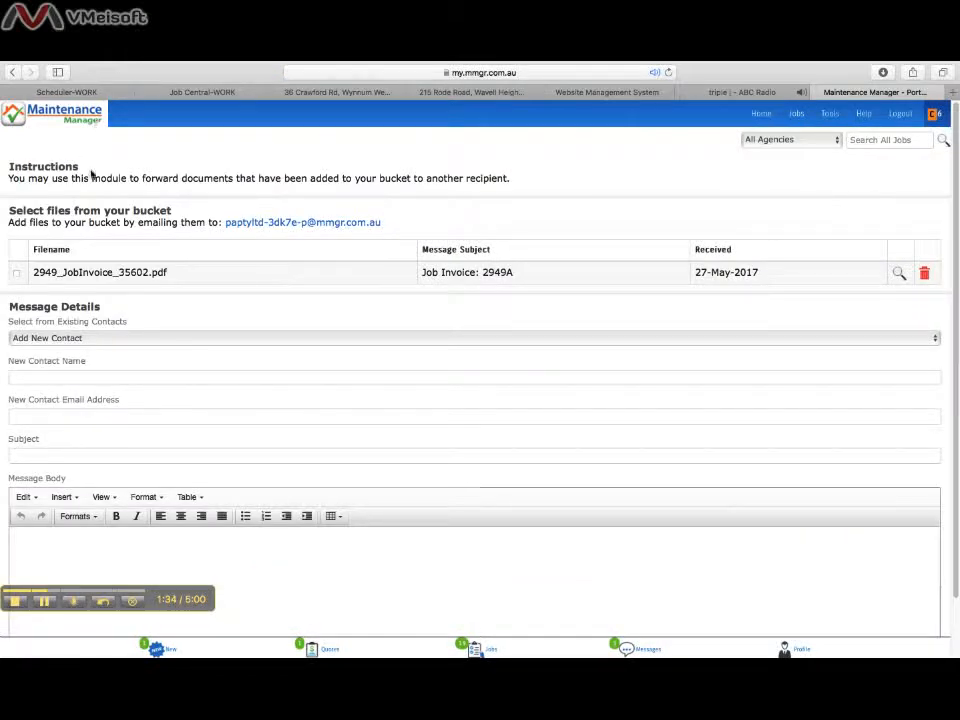
left_click_drag(176, 212, 5, 218)
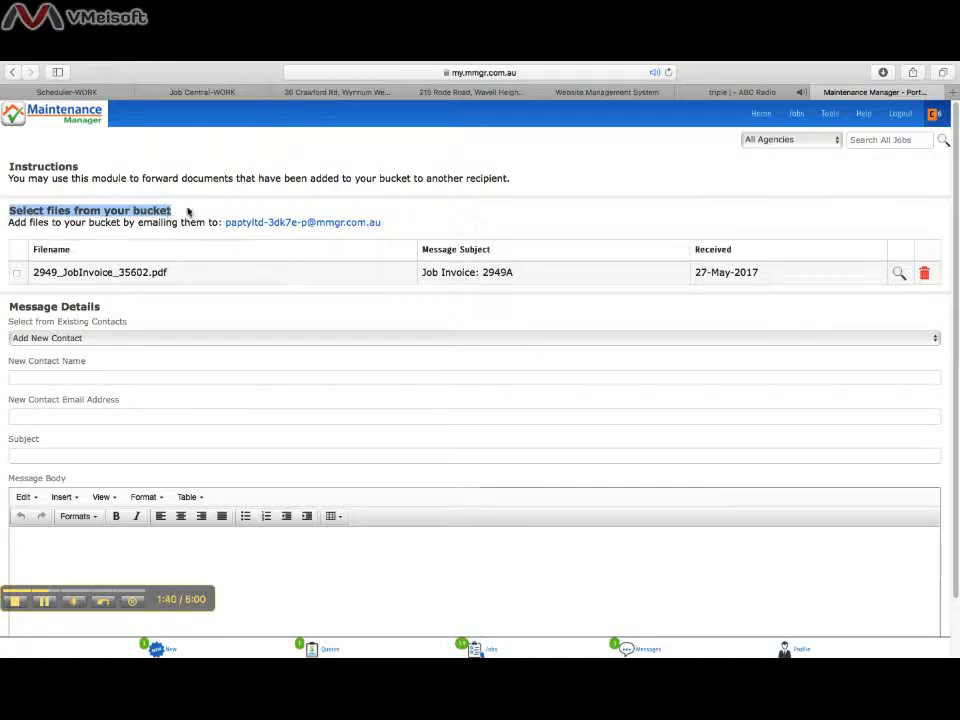
left_click(234, 209)
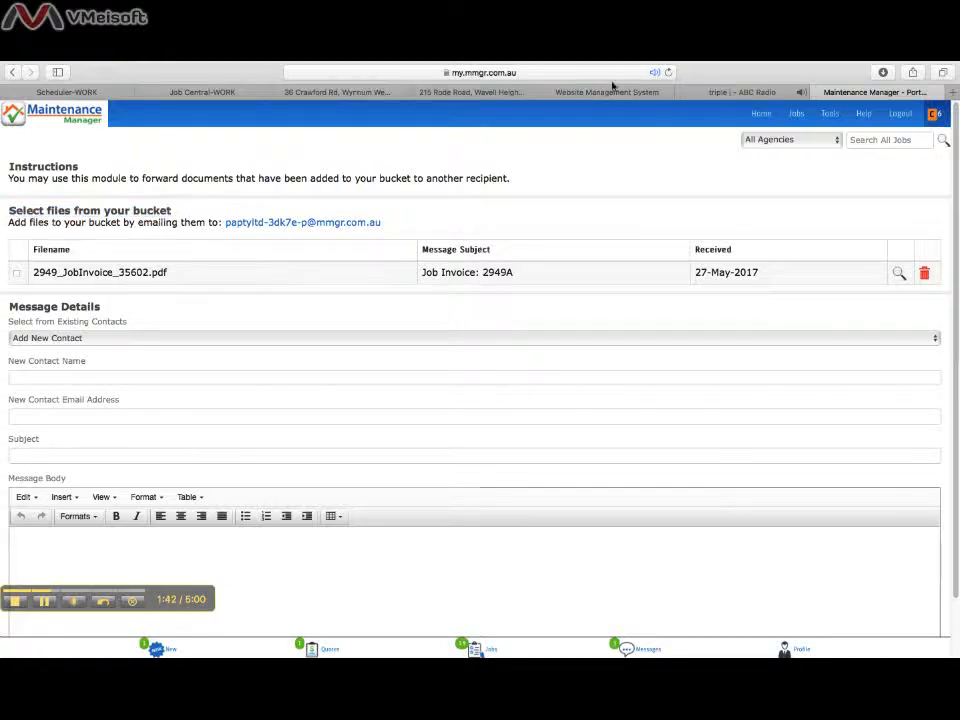
Copy the file bucket's email address from the Documents Received page in Maintenance Manager
left_click(205, 92)
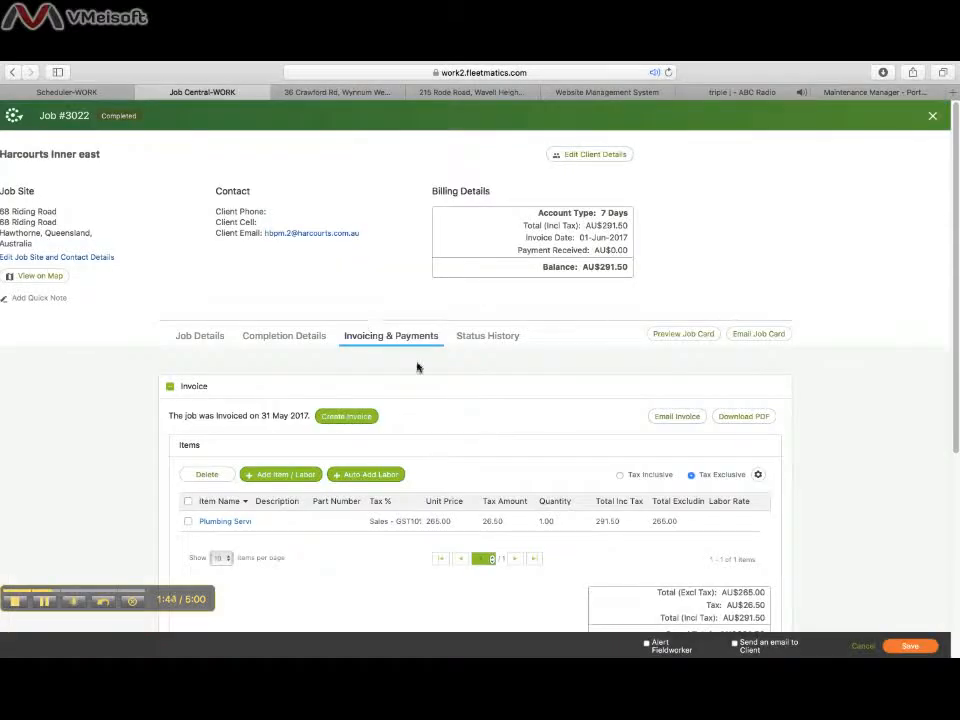
left_click(902, 93)
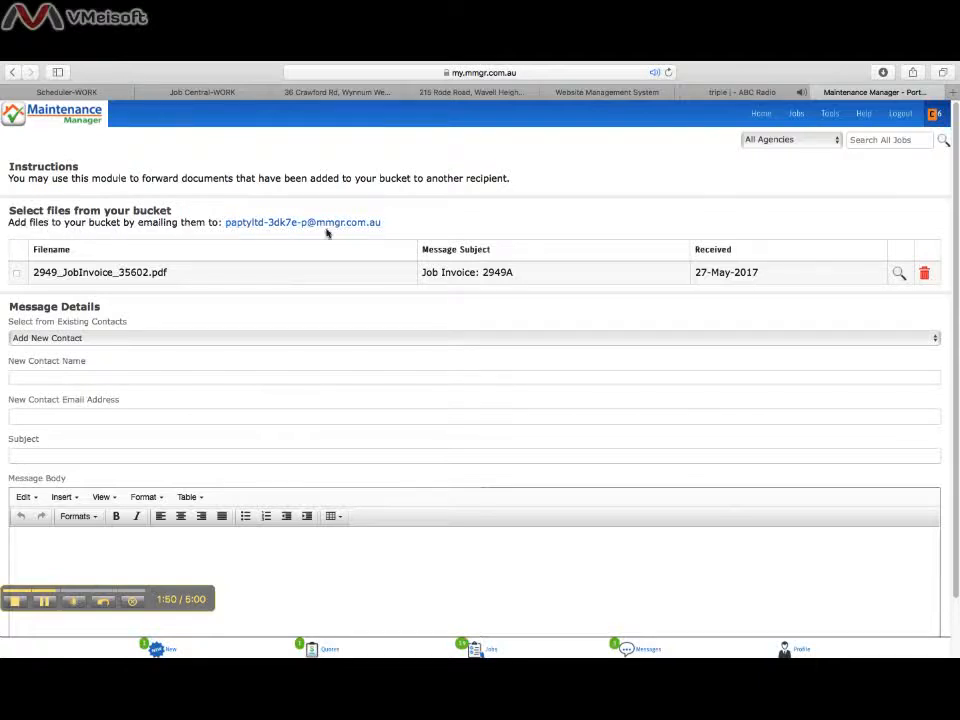
left_click_drag(388, 225, 226, 228)
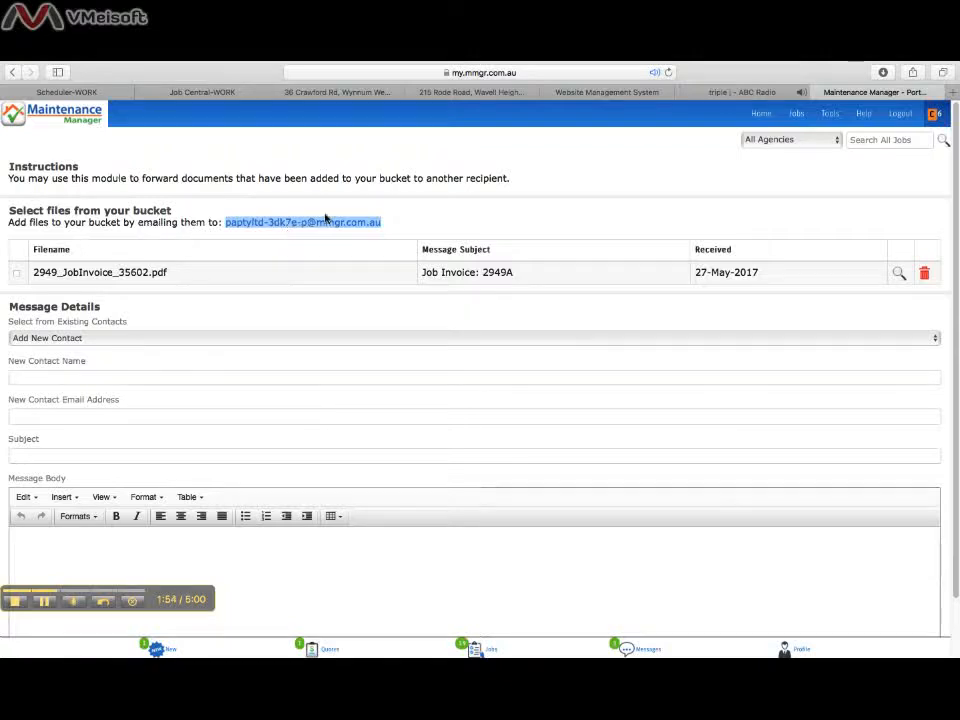
Switch to Fleetmatics WORK and start emailing the Blockage job's invoice
left_click(203, 92)
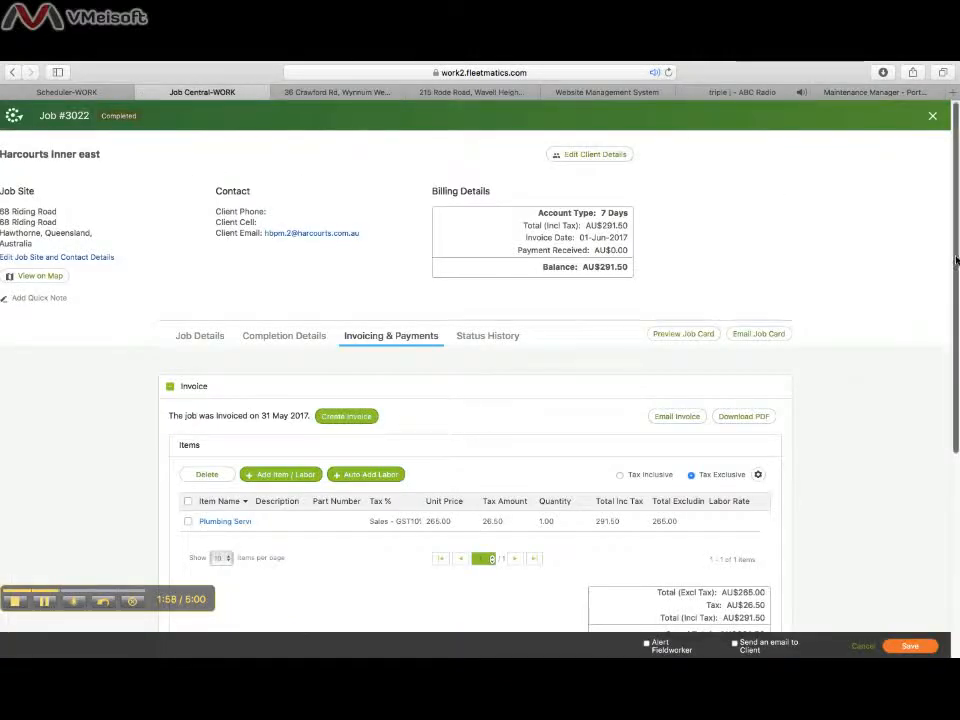
scroll(937, 264, "down", 1)
scroll(900, 300, "down", 3)
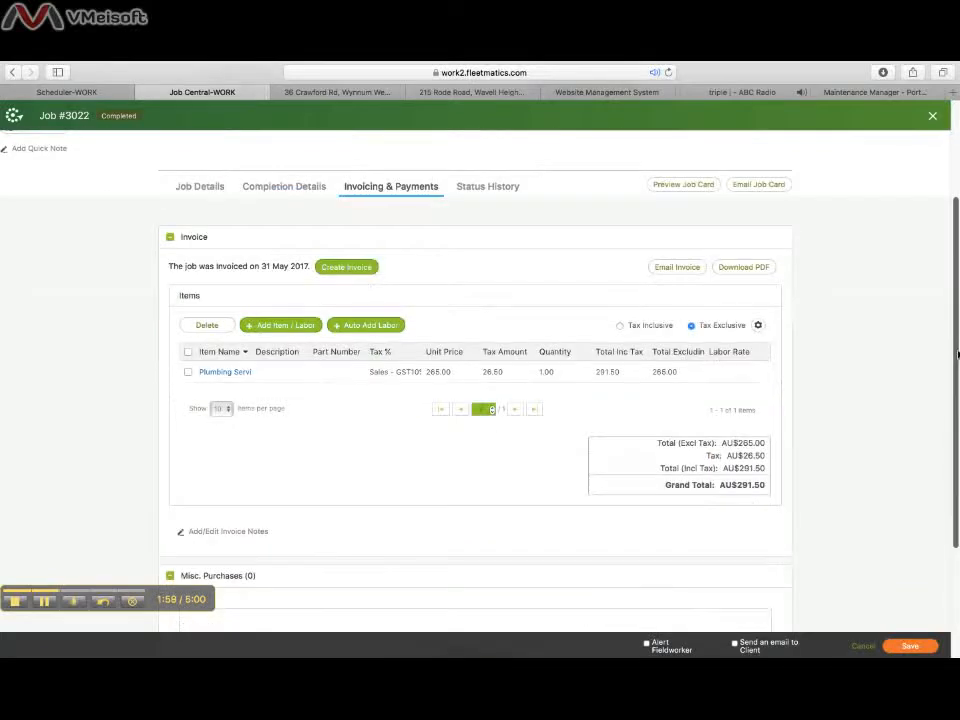
left_click(688, 268)
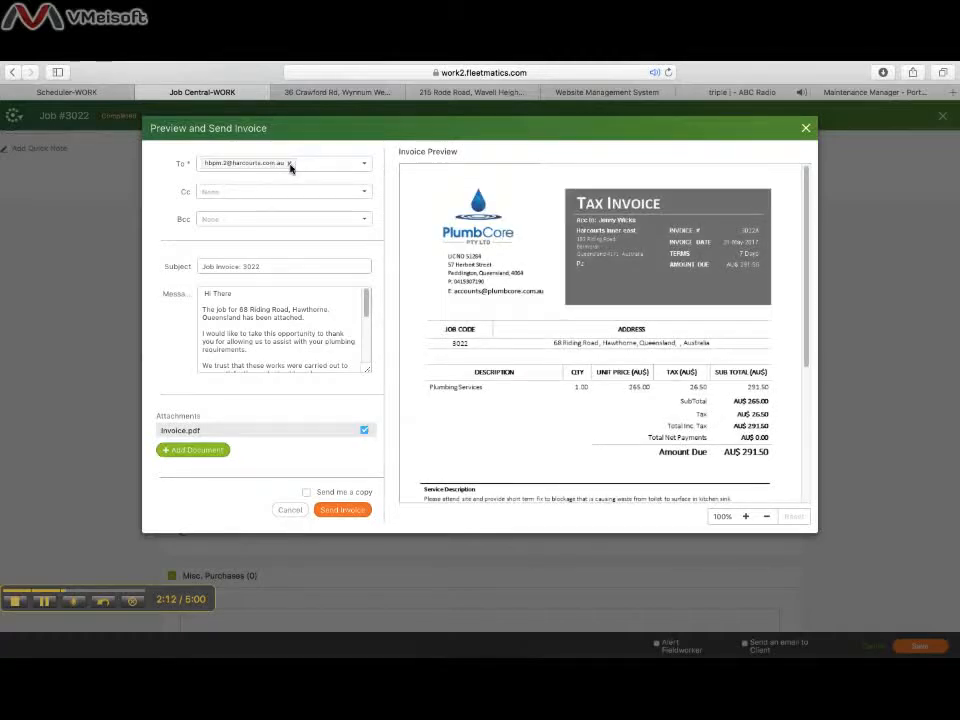
Replace the invoice email's default recipient with the copied file bucket email address
left_click(290, 164)
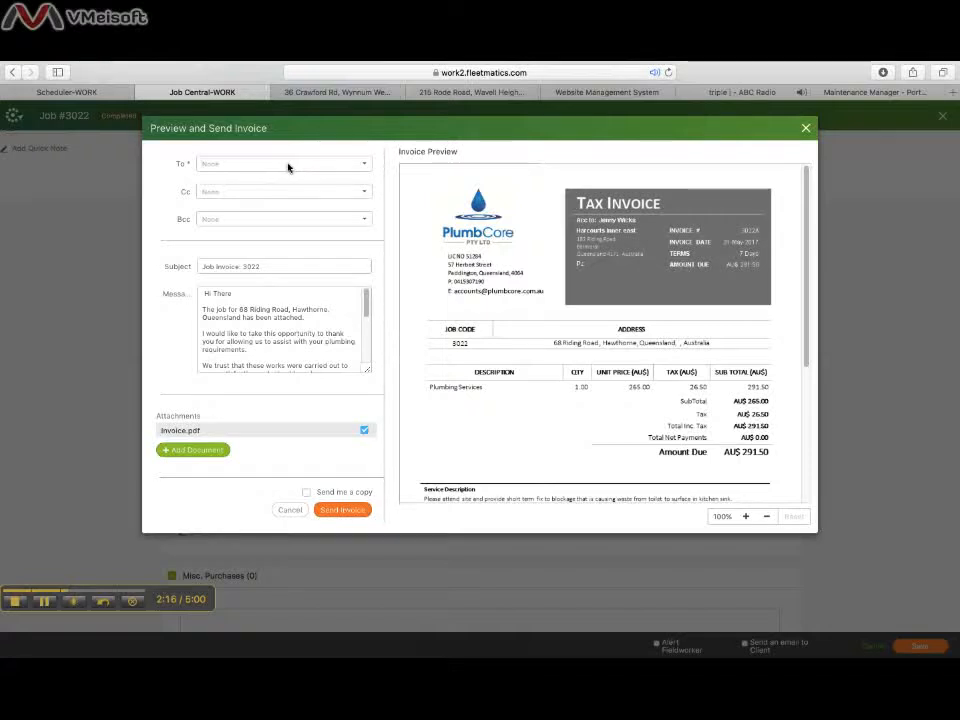
left_click(231, 165)
key("super+v")
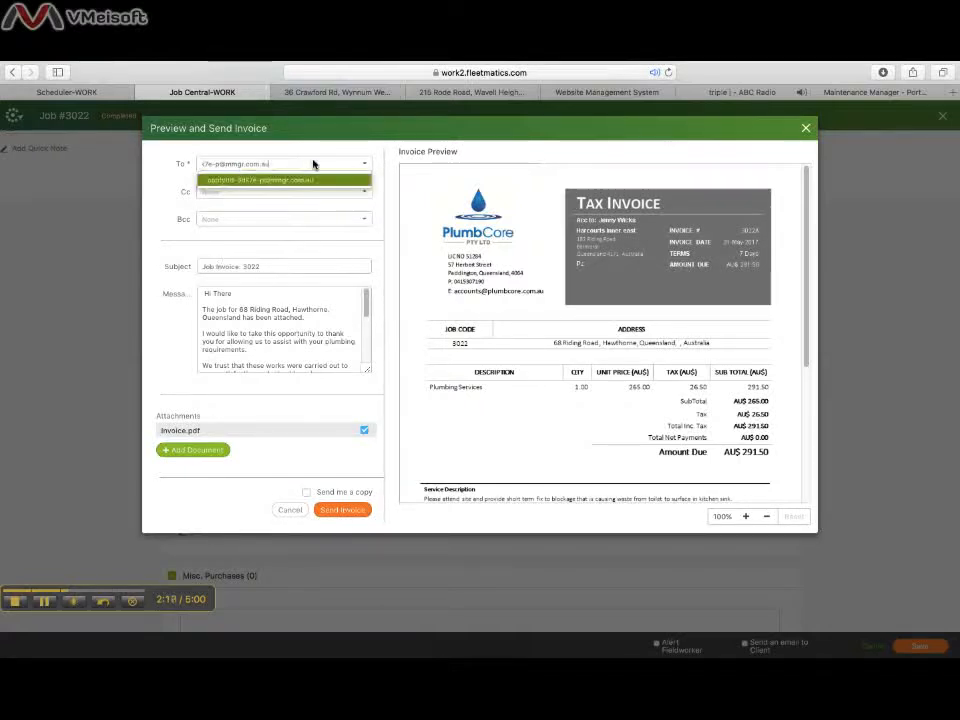
key("Return")
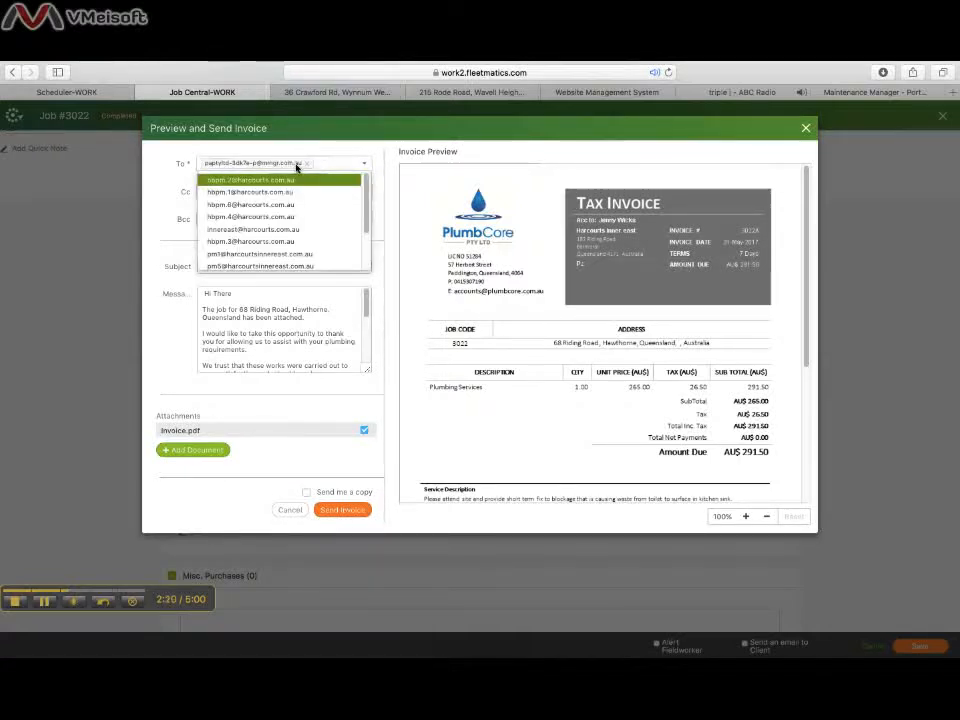
left_click(381, 148)
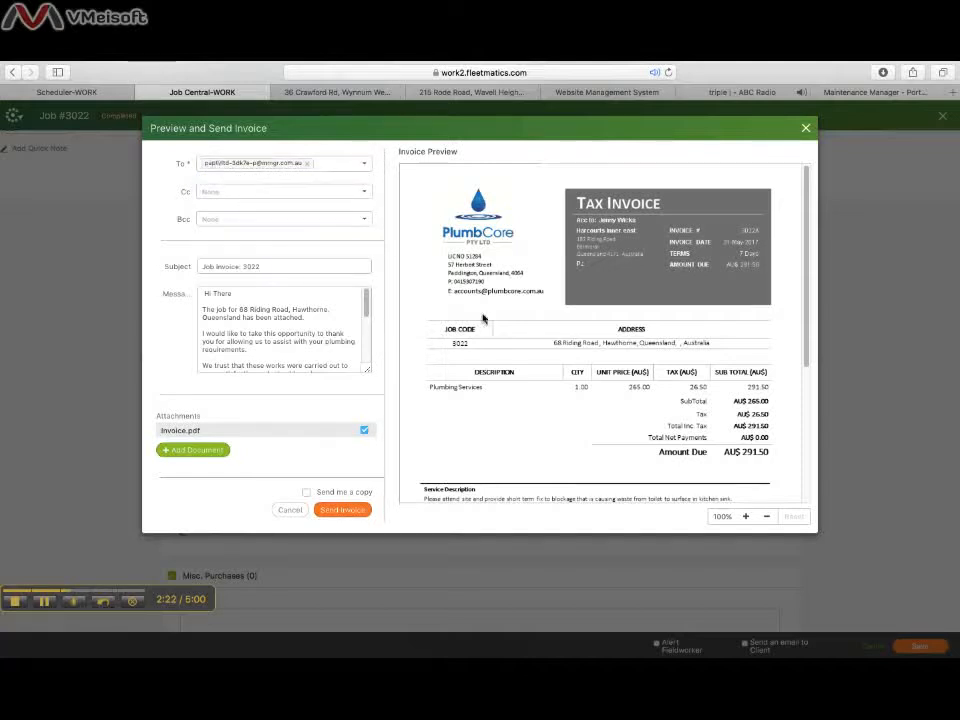
Check the invoice preview's charges and notes and the job address in the message, and send the invoice
scroll(806, 242, "down", 2)
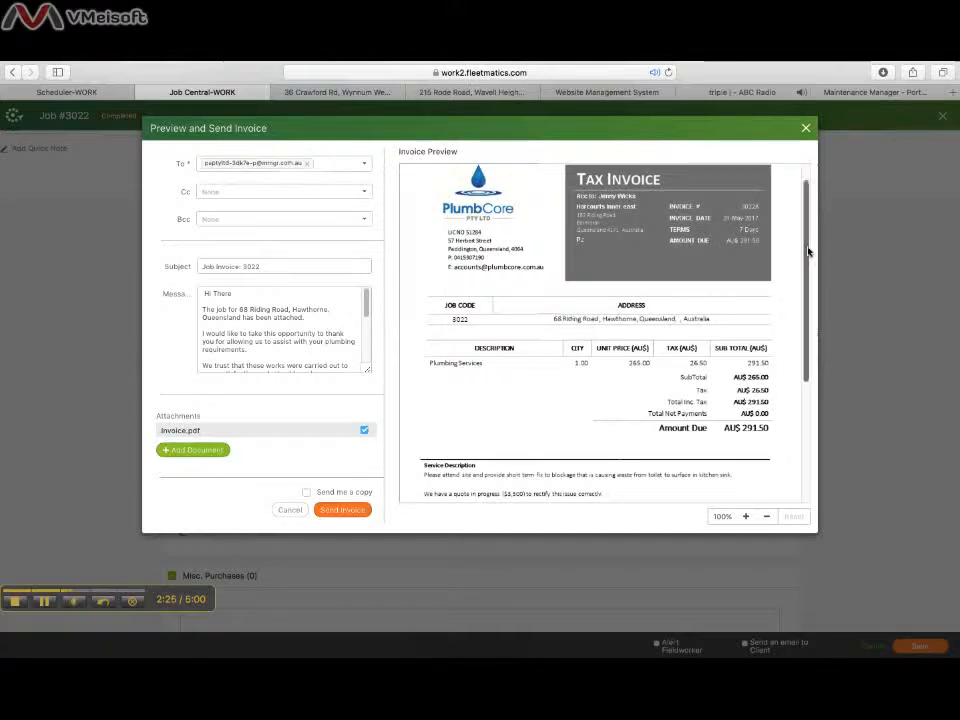
scroll(503, 372, "down", 5)
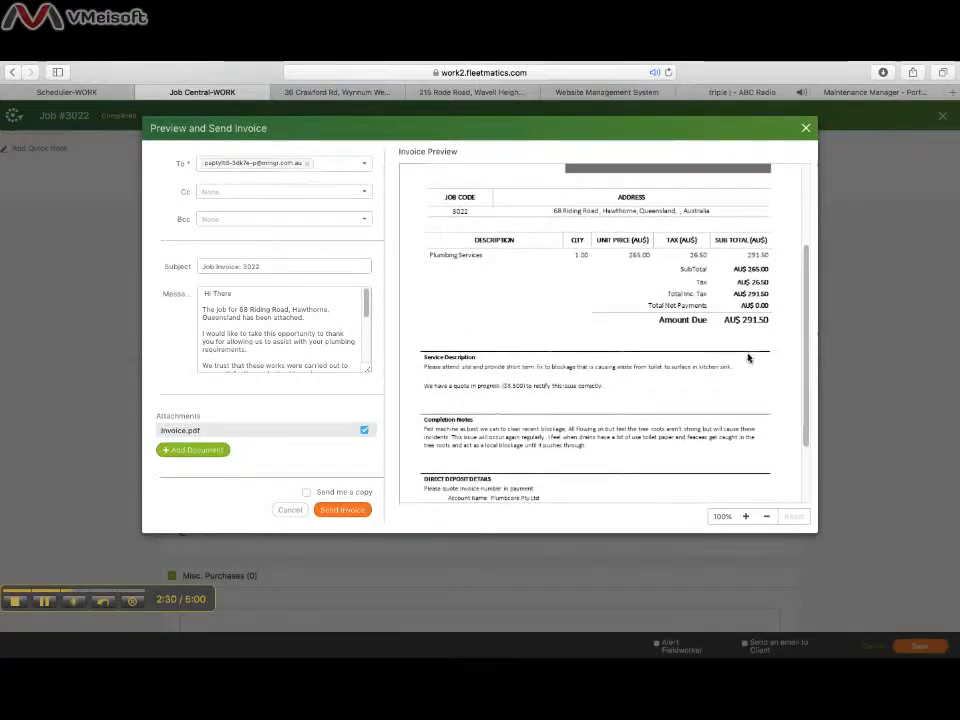
scroll(806, 290, "down", 3)
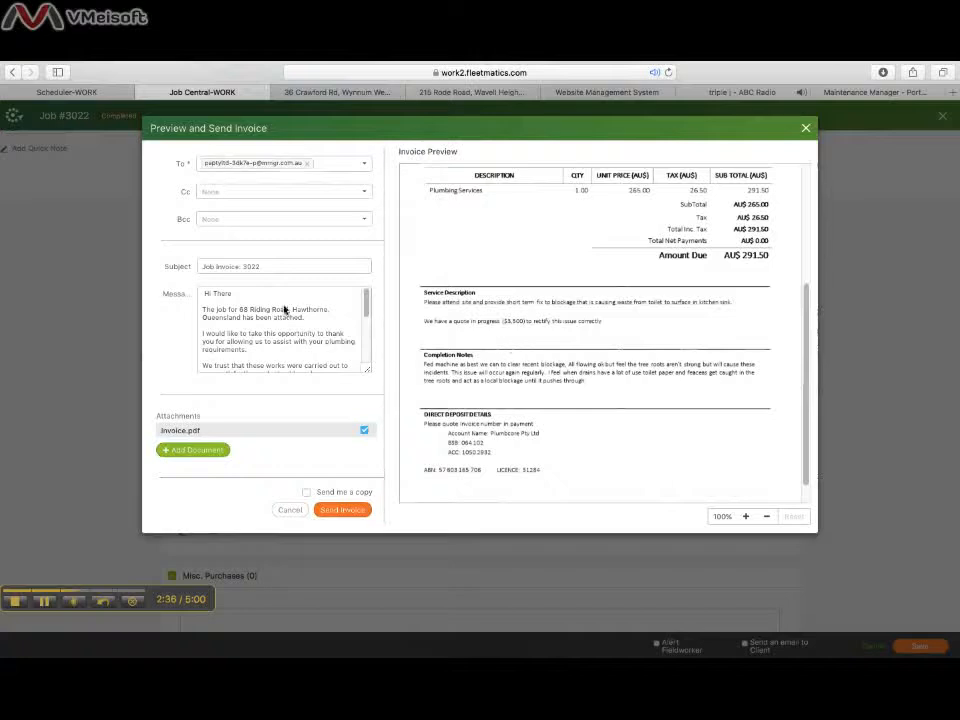
left_click_drag(241, 313, 325, 312)
left_click(332, 351)
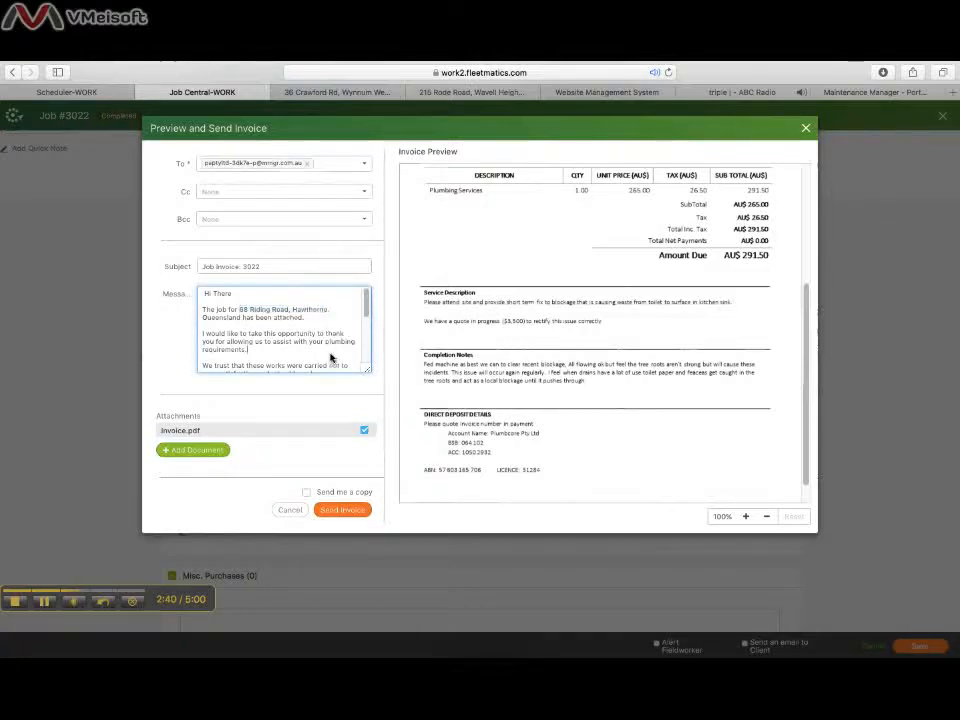
left_click(342, 510)
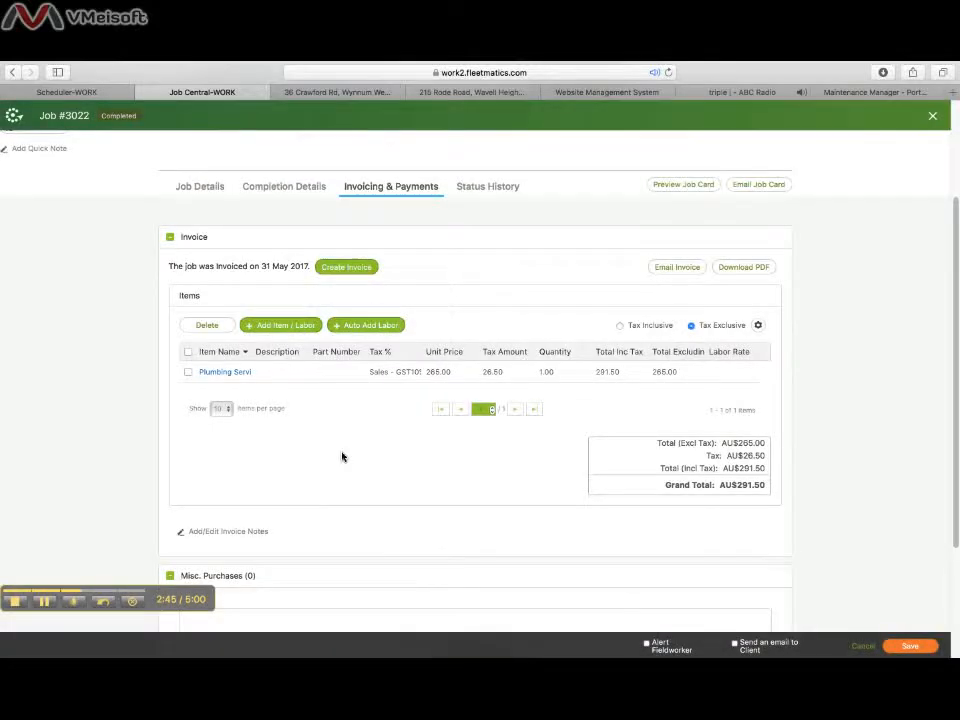
Switch to Maintenance Manager, check the address, charges and notes in the invoice received 01-Jun-2017, and close the document
left_click(856, 93)
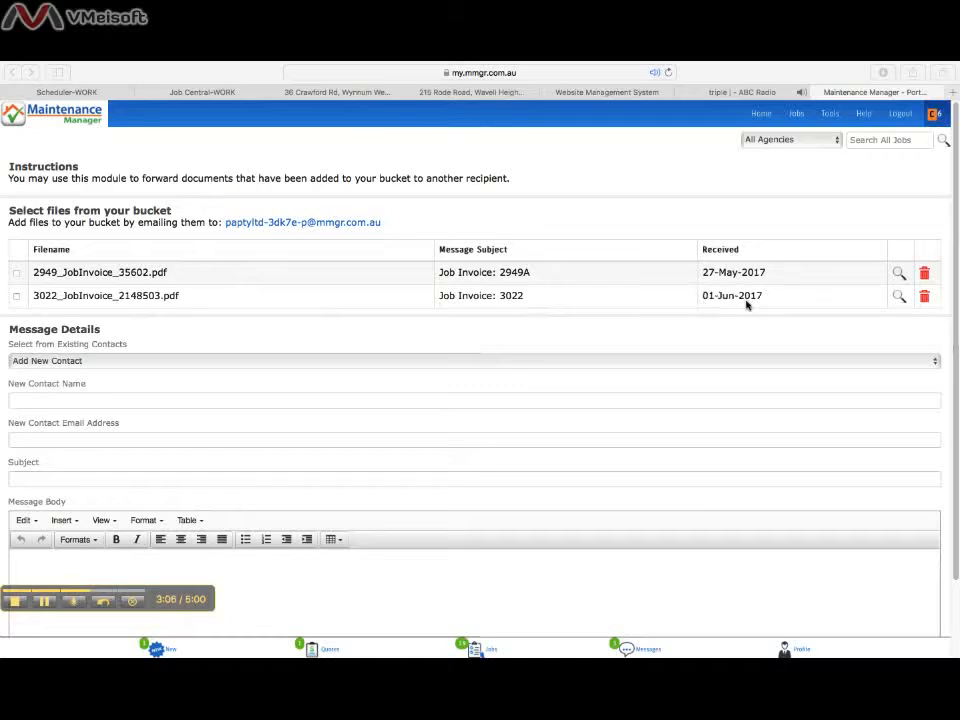
left_click(898, 296)
scroll(683, 424, "down", 4)
scroll(683, 424, "down", 2)
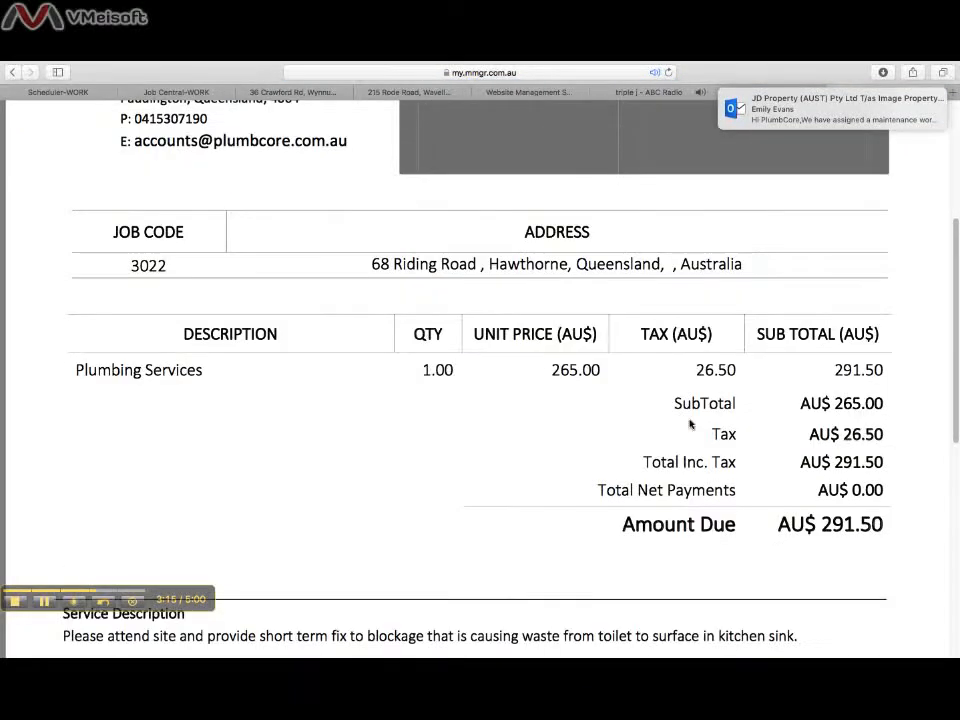
left_click_drag(370, 267, 604, 278)
scroll(620, 360, "down", 8)
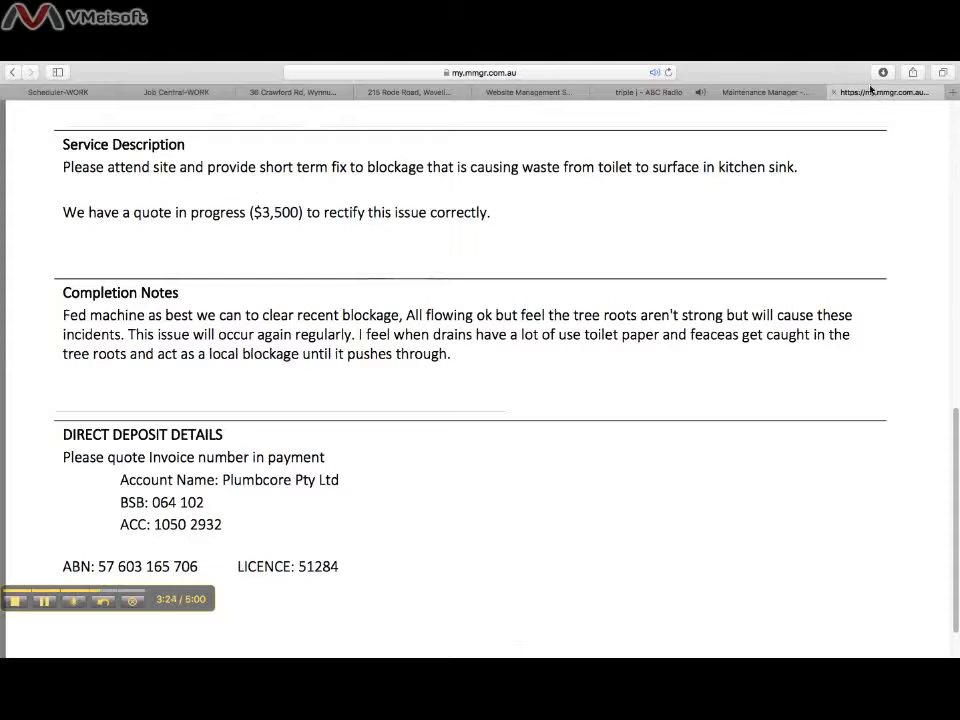
left_click(834, 92)
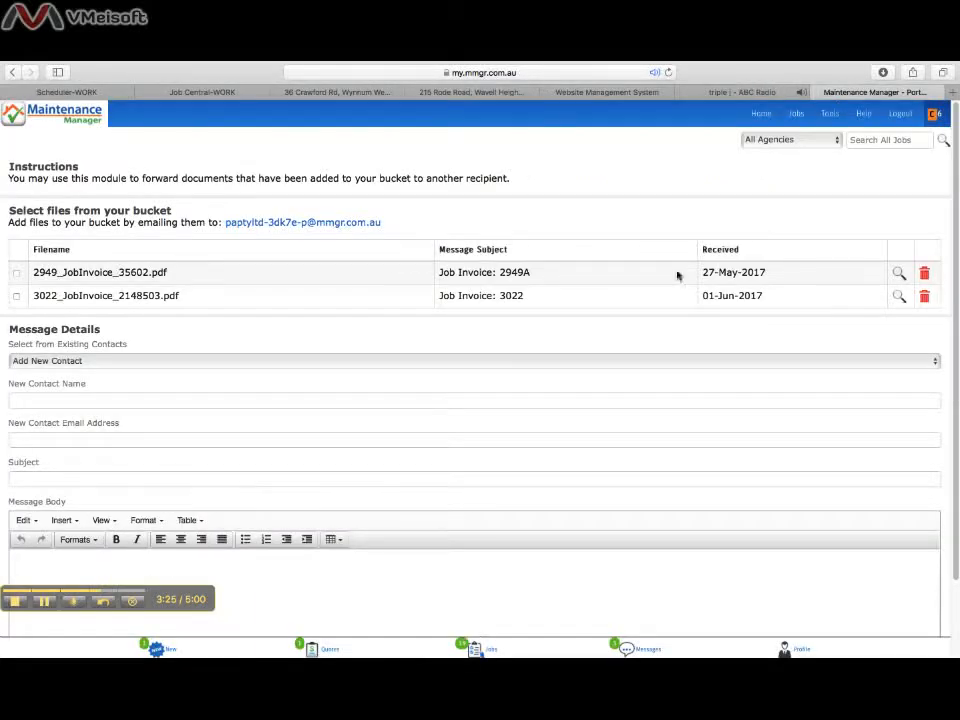
Open the Harcourts Inner East job "Faeces coming up through the Kitchen Sink" from the allocated jobs
left_click(796, 114)
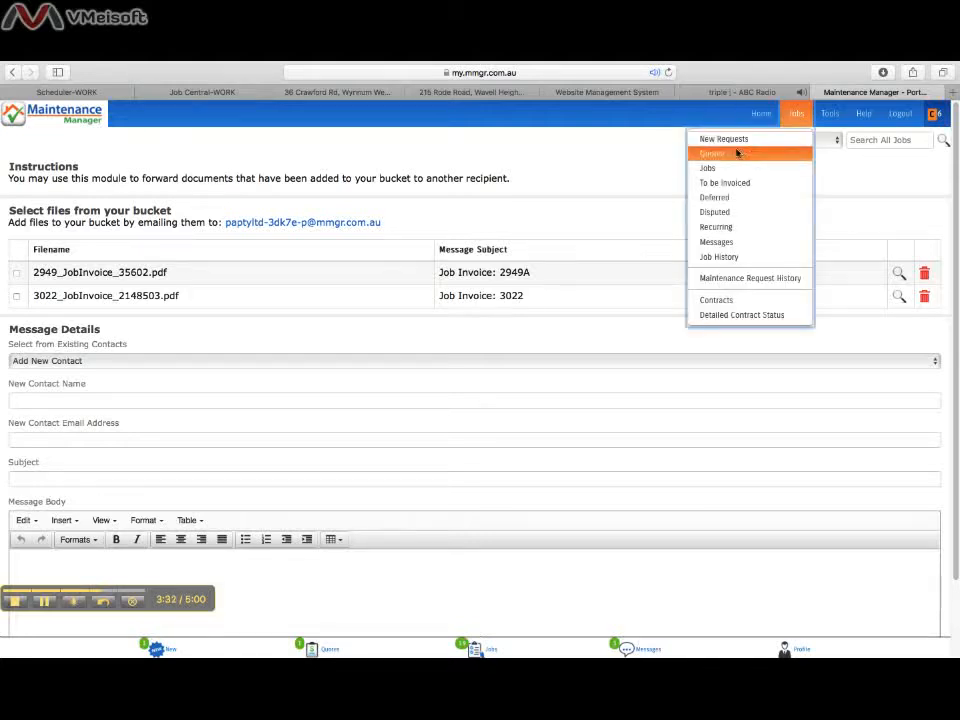
left_click(712, 172)
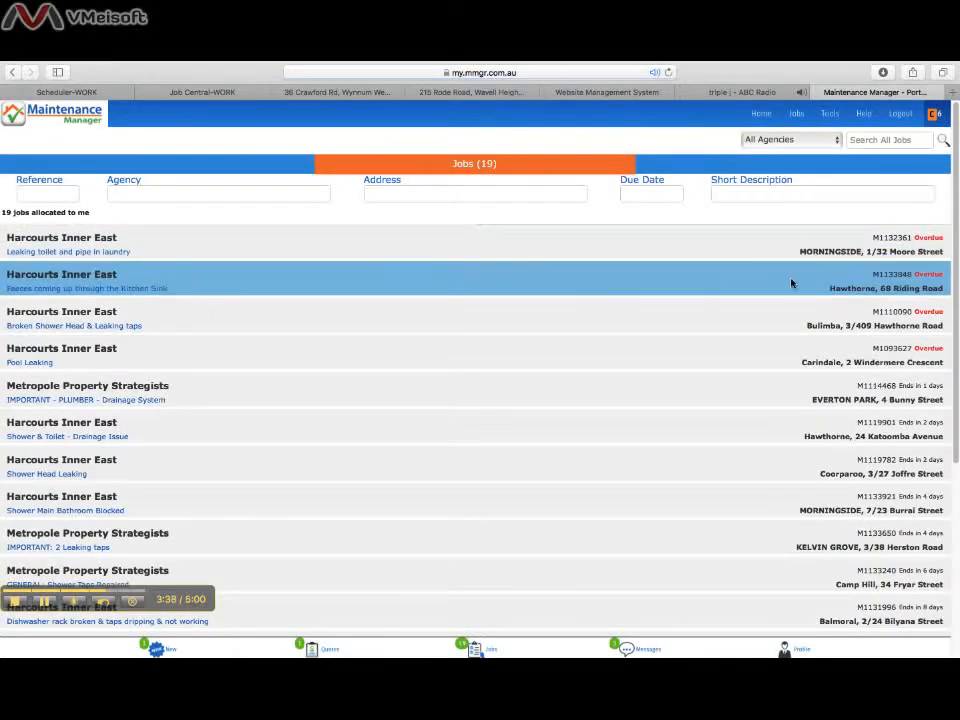
left_click(746, 291)
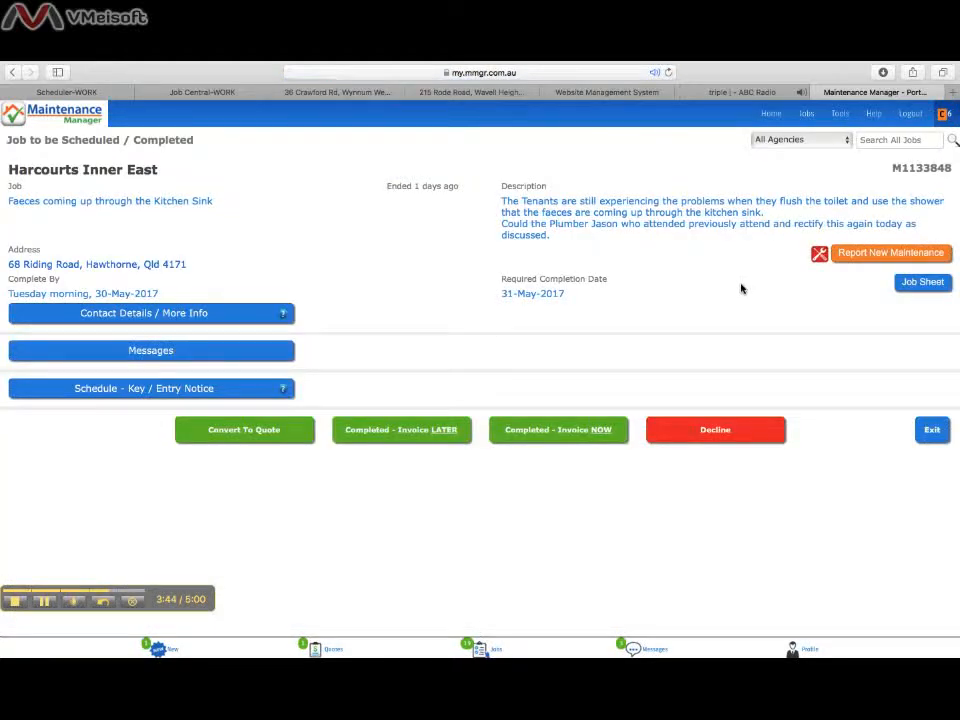
Start completing the job with immediate invoicing and open the bucket file 3022_JobInvoice_2148503.pdf for viewing
left_click(575, 434)
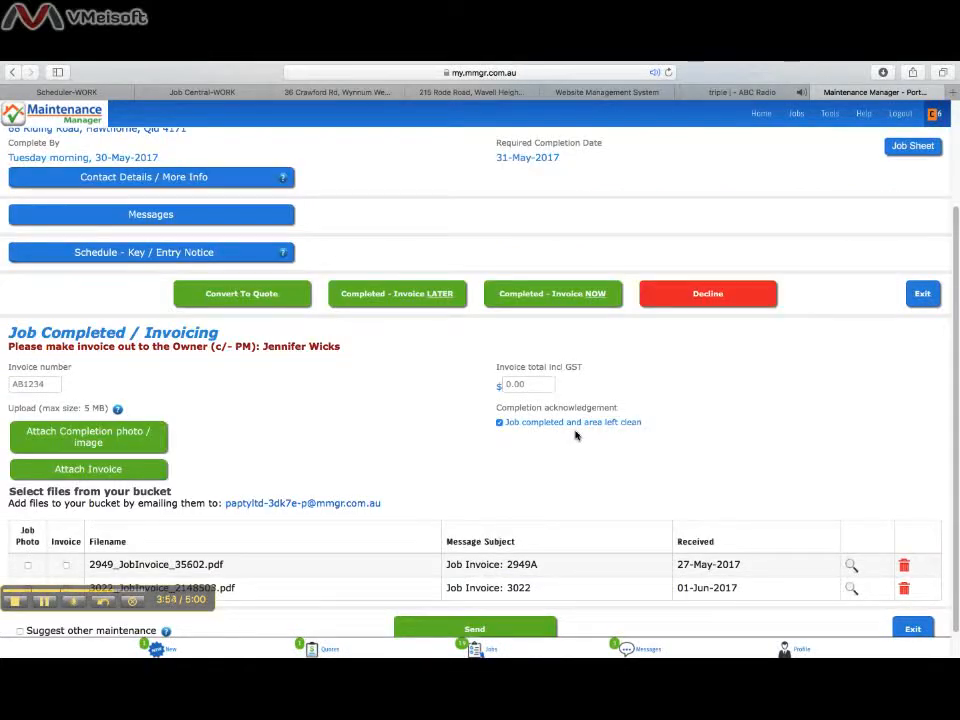
scroll(957, 310, "down", 1)
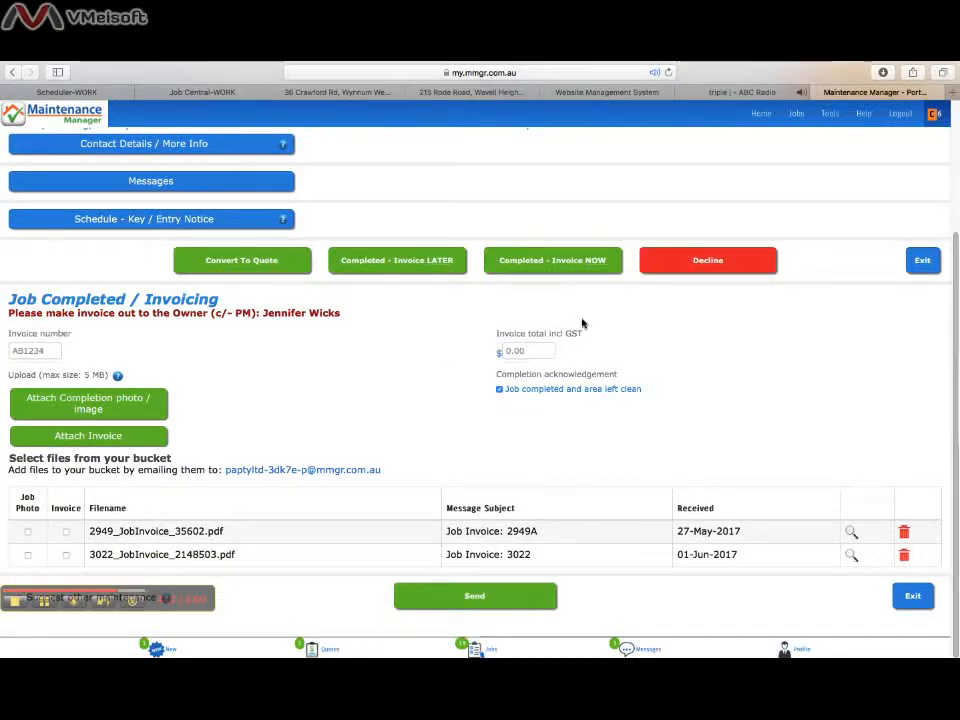
left_click_drag(838, 474, 860, 558)
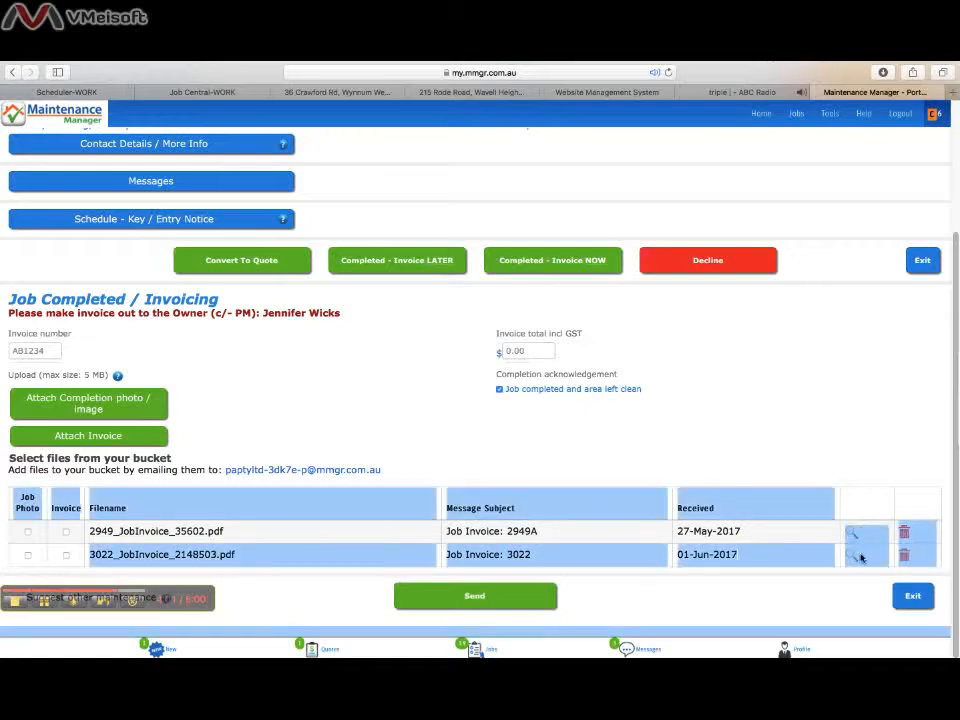
left_click(869, 424)
left_click(851, 556)
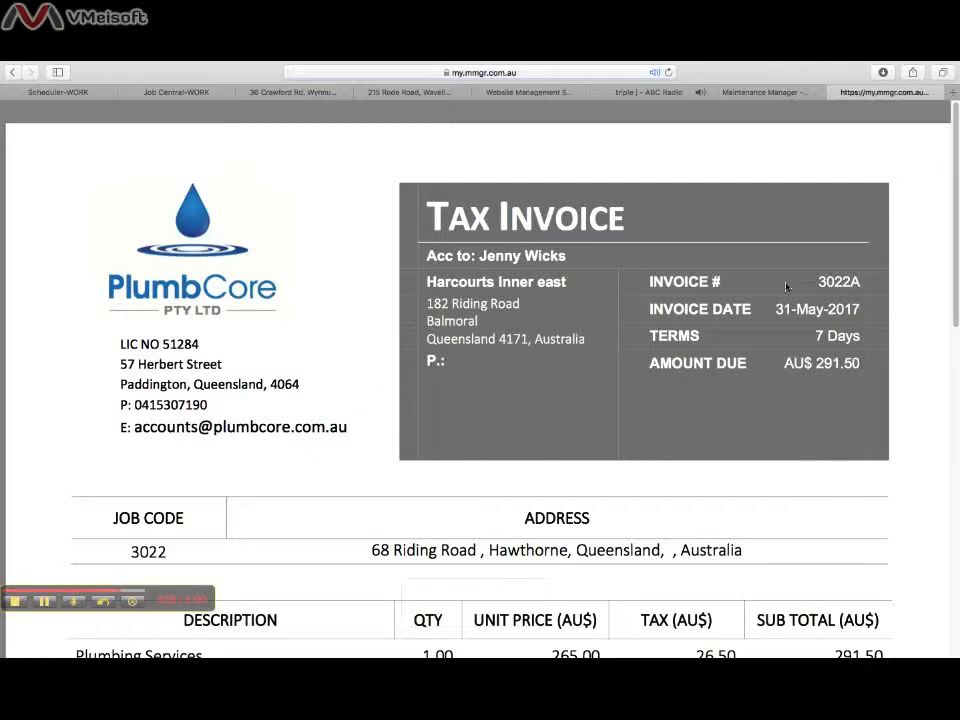
Check the invoice number and the amount due on the tax invoice, and close the document
left_click_drag(815, 281, 858, 283)
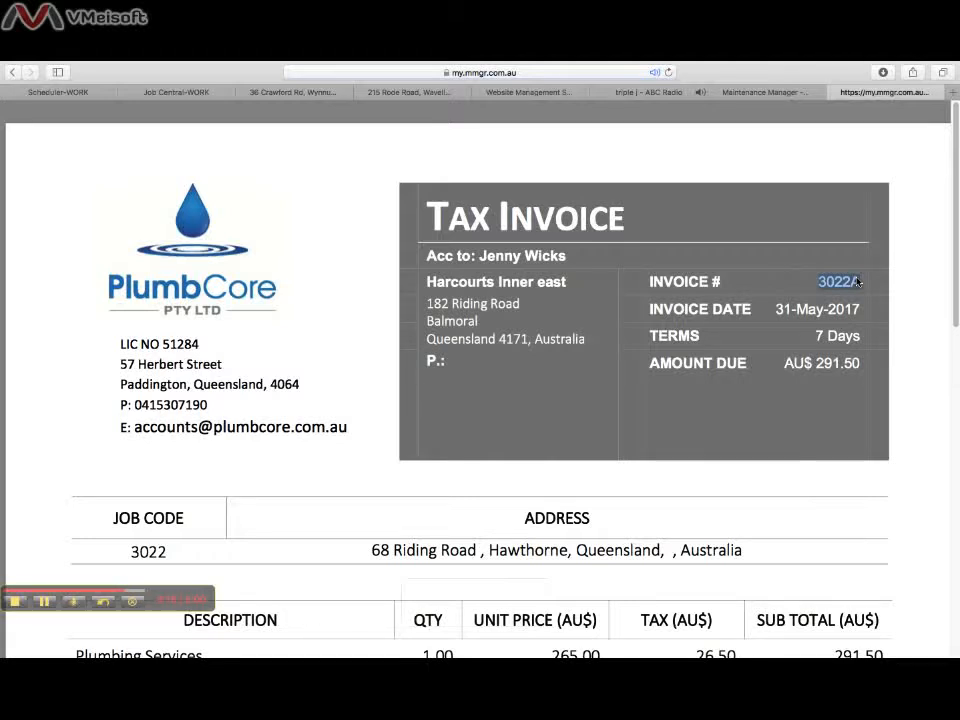
left_click_drag(816, 363, 857, 370)
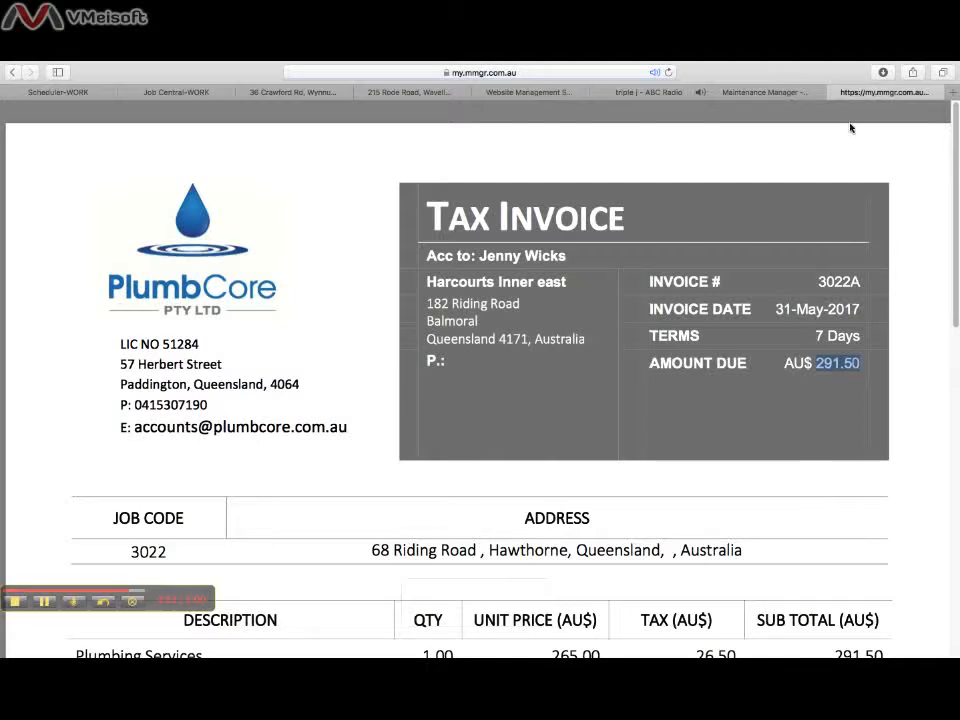
left_click(838, 92)
Submit the job completion with invoice number 3022a, a total of $291.50 including GST, and 3022_JobInvoice_2148503.pdf from the bucket as the invoice
left_click(54, 352)
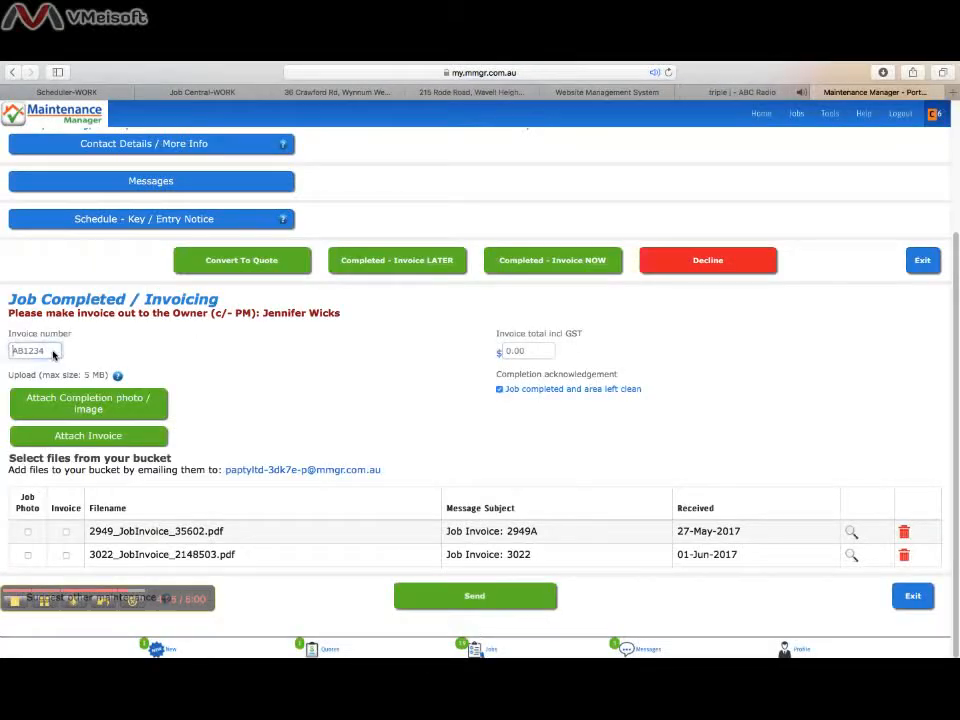
type("3022a")
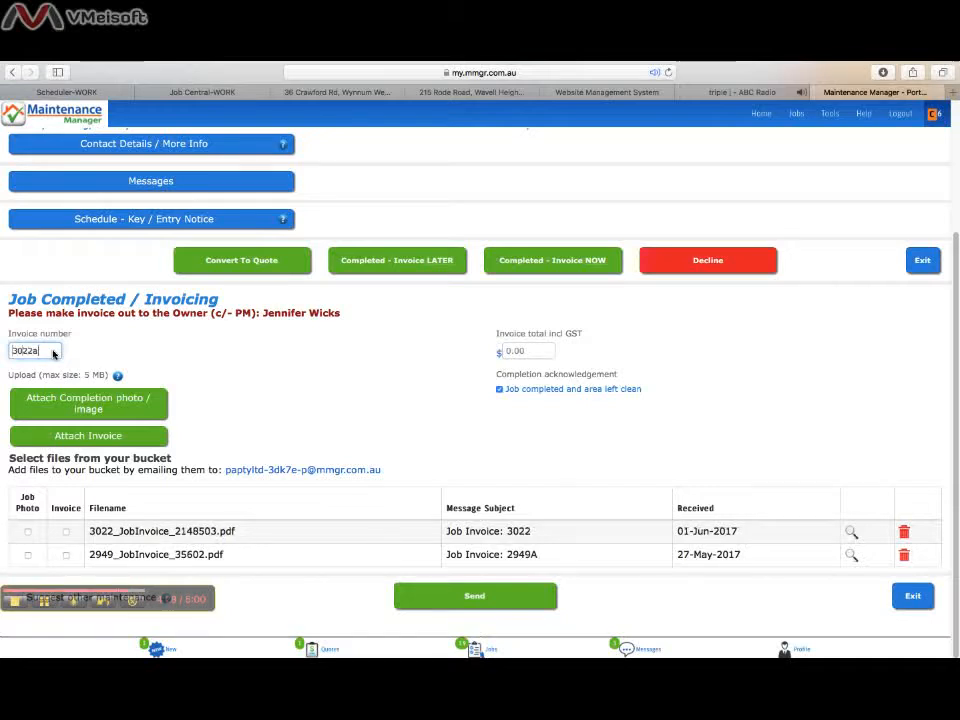
left_click(552, 353)
type("2")
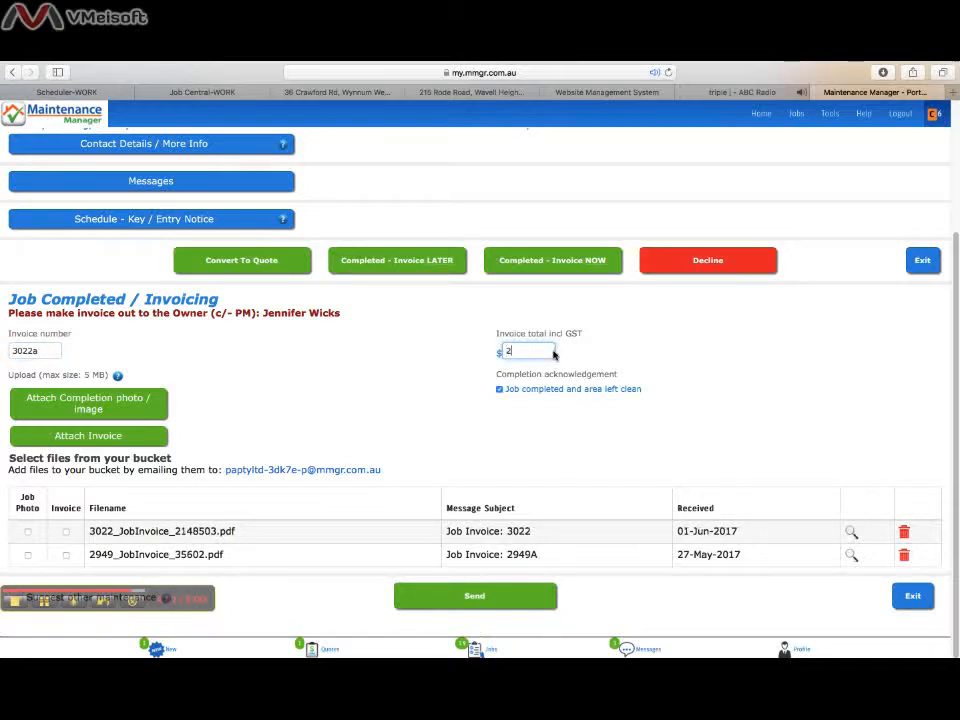
type("91.50")
left_click(66, 532)
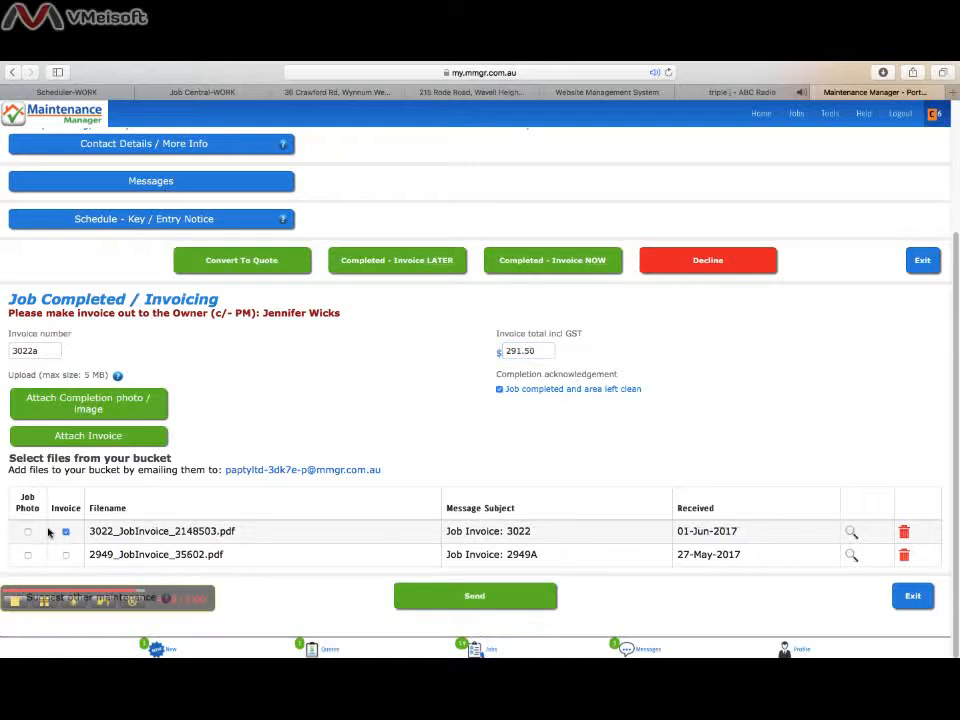
left_click(492, 598)
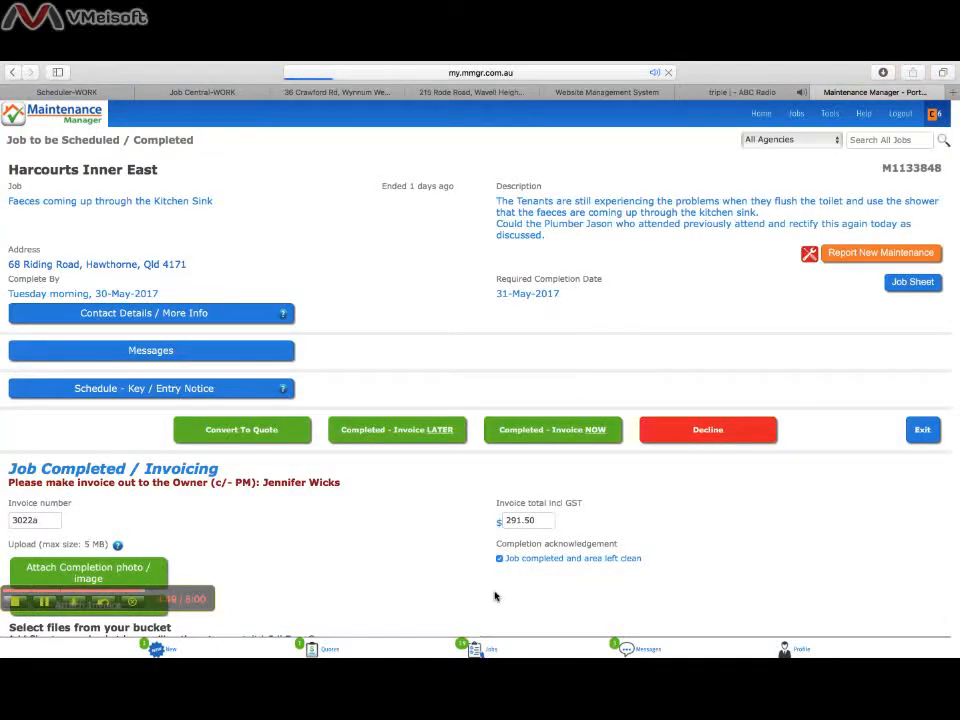